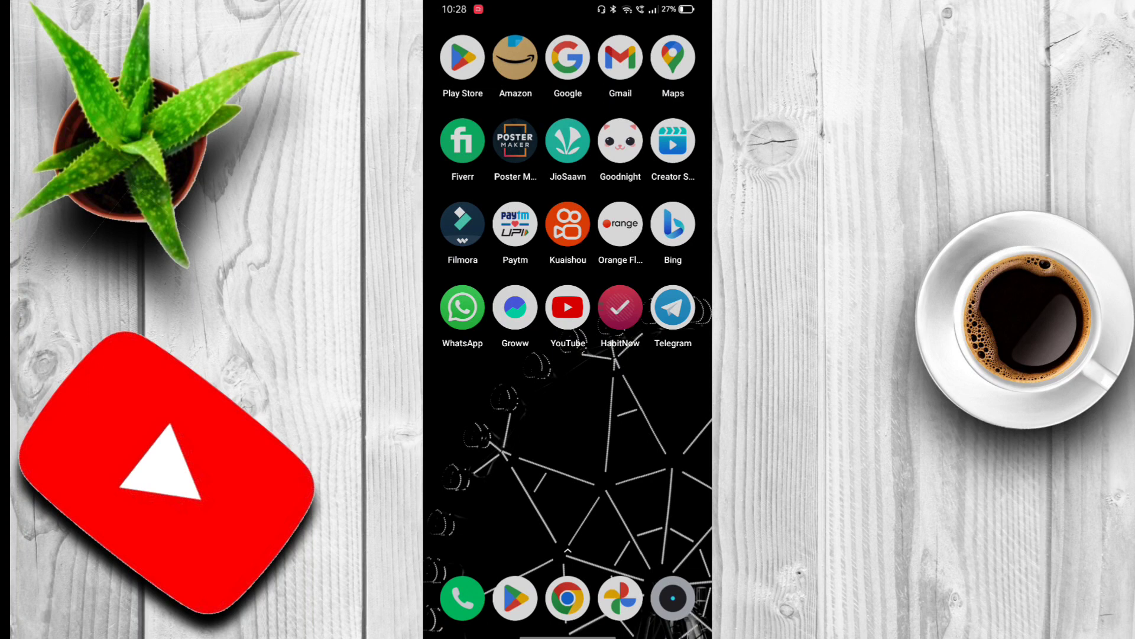
Briefly open Telegram, then return to the home screen.
click(674, 307)
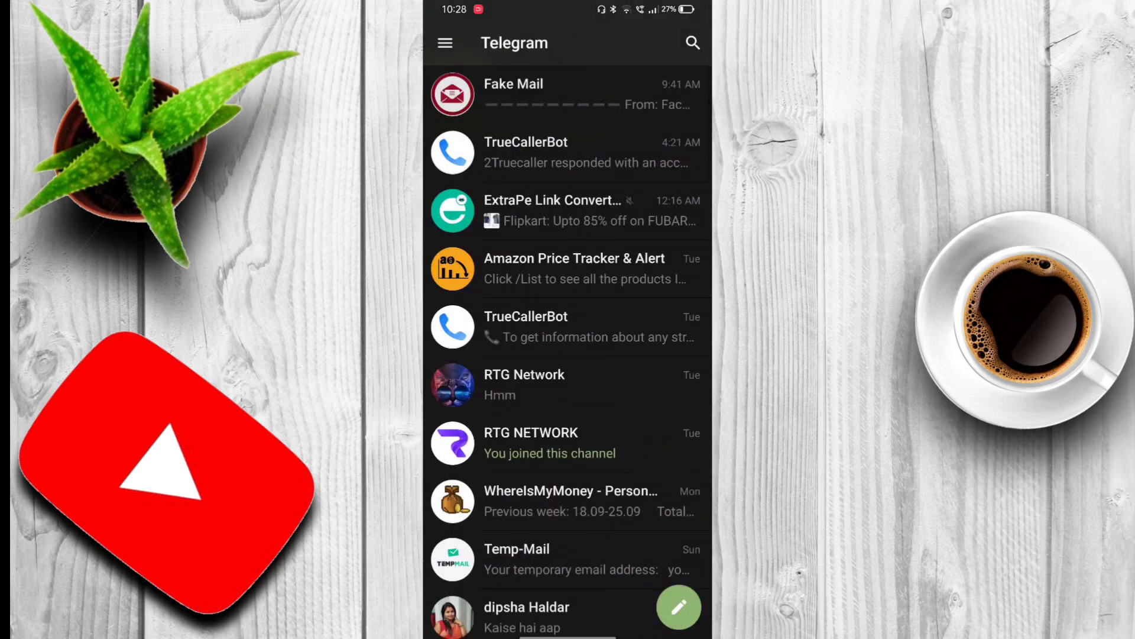
key(Escape)
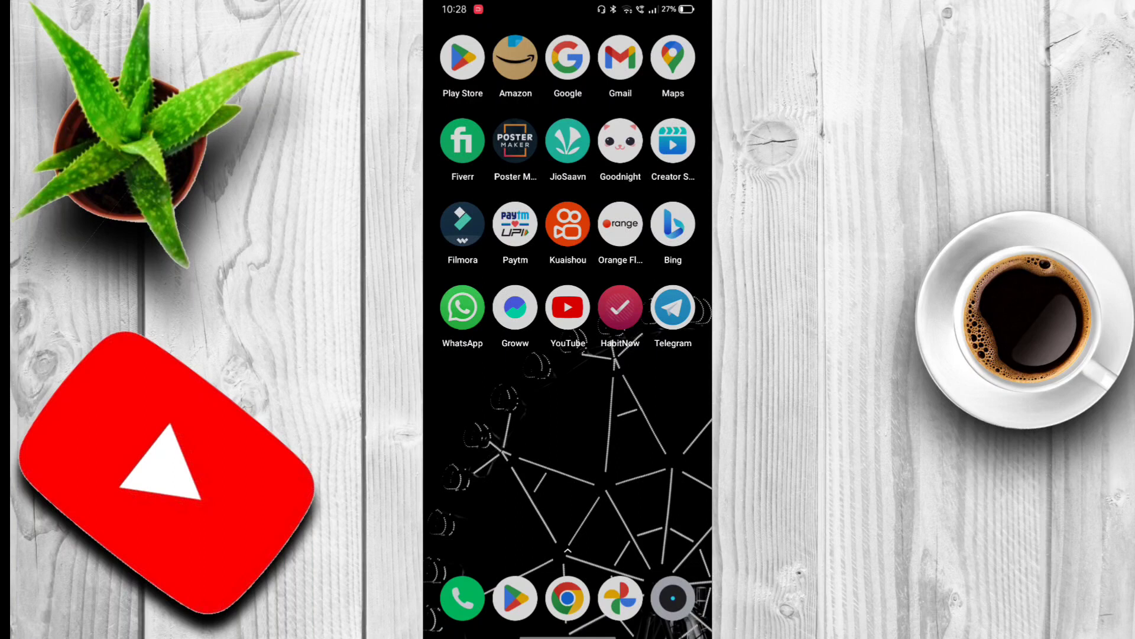
mouse_move(497, 443)
mouse_down()
mouse_move(657, 444)
mouse_move(497, 443)
mouse_up()
Search the app drawer for 'sig' and launch Signal.
click(524, 41)
text(d)
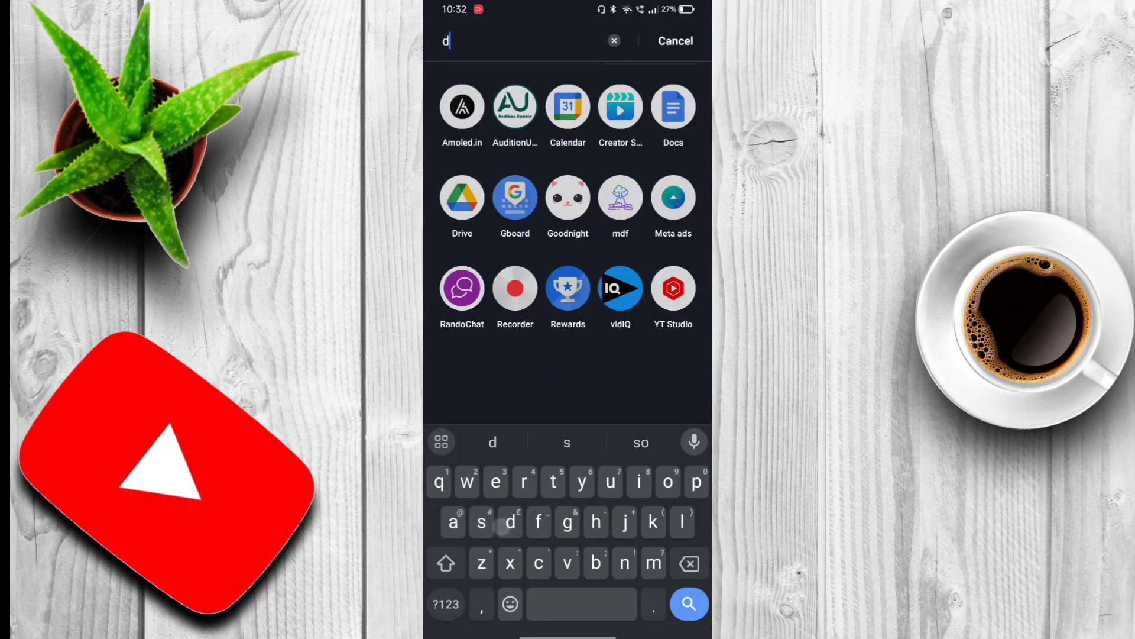
text(ig)
key(BackSpace)
key(BackSpace)
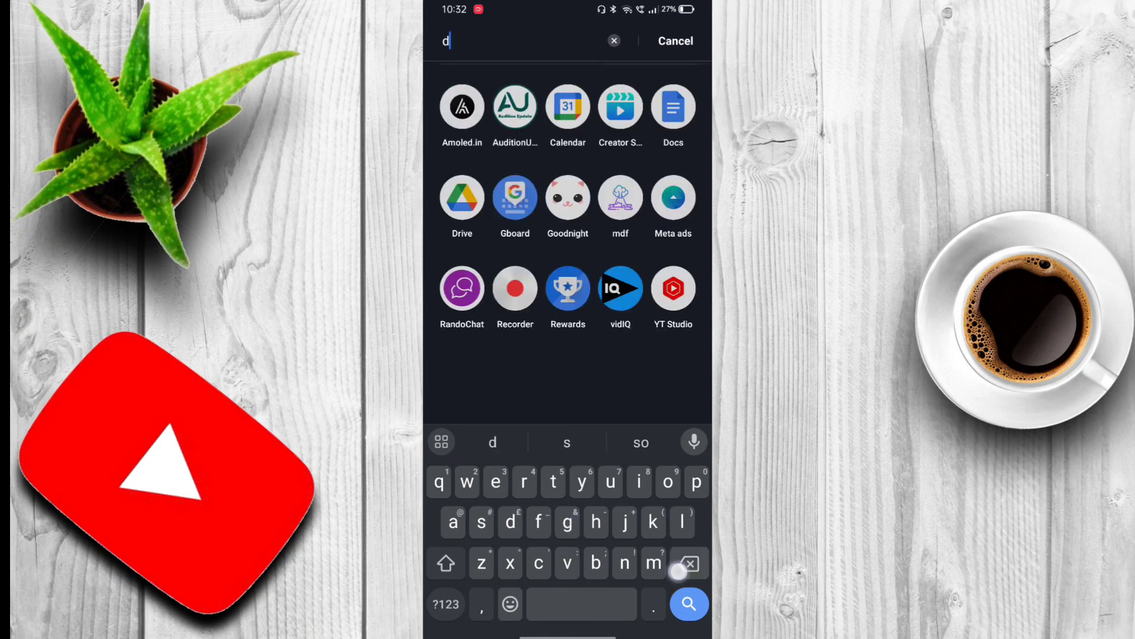
key(BackSpace)
text(sig)
click(461, 107)
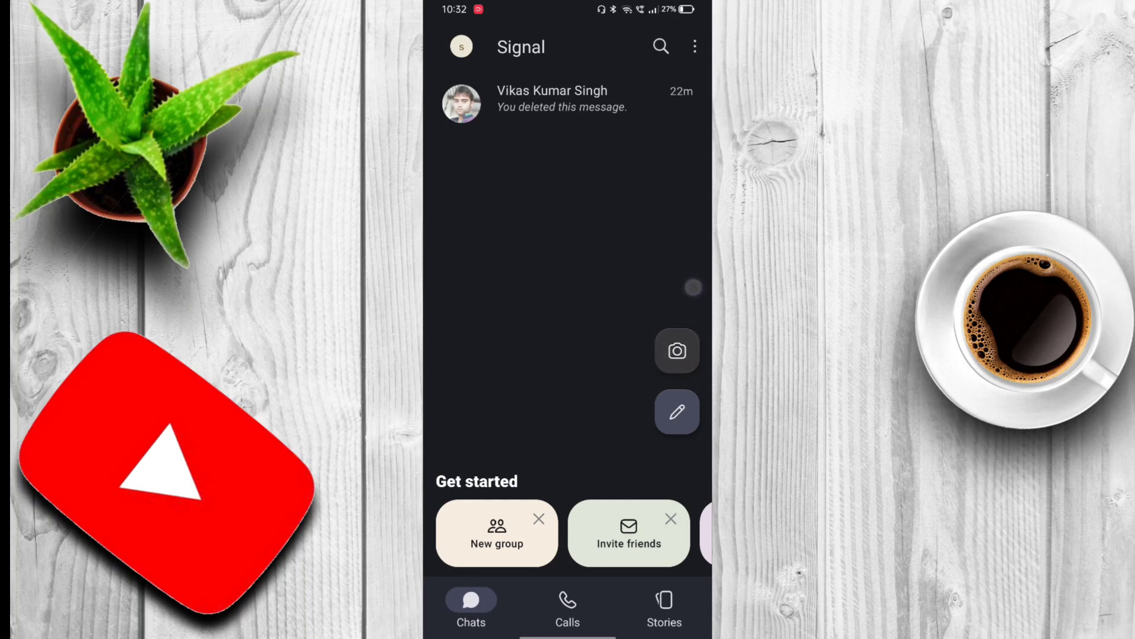
View the new-message contact list, then go back to Signal's chat list.
click(676, 412)
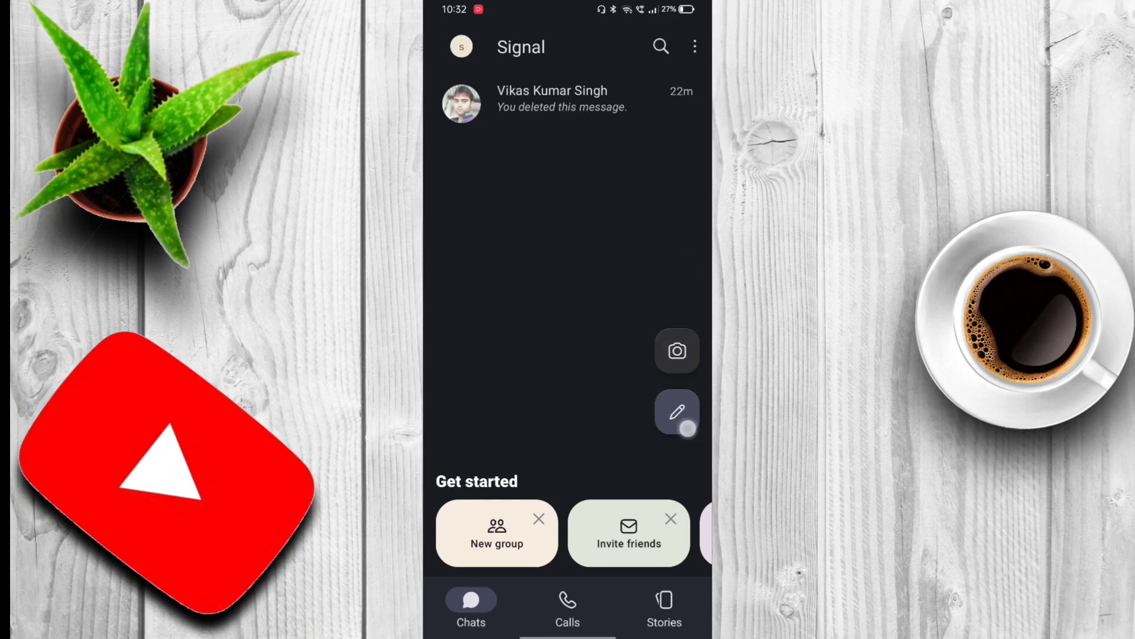
click(663, 317)
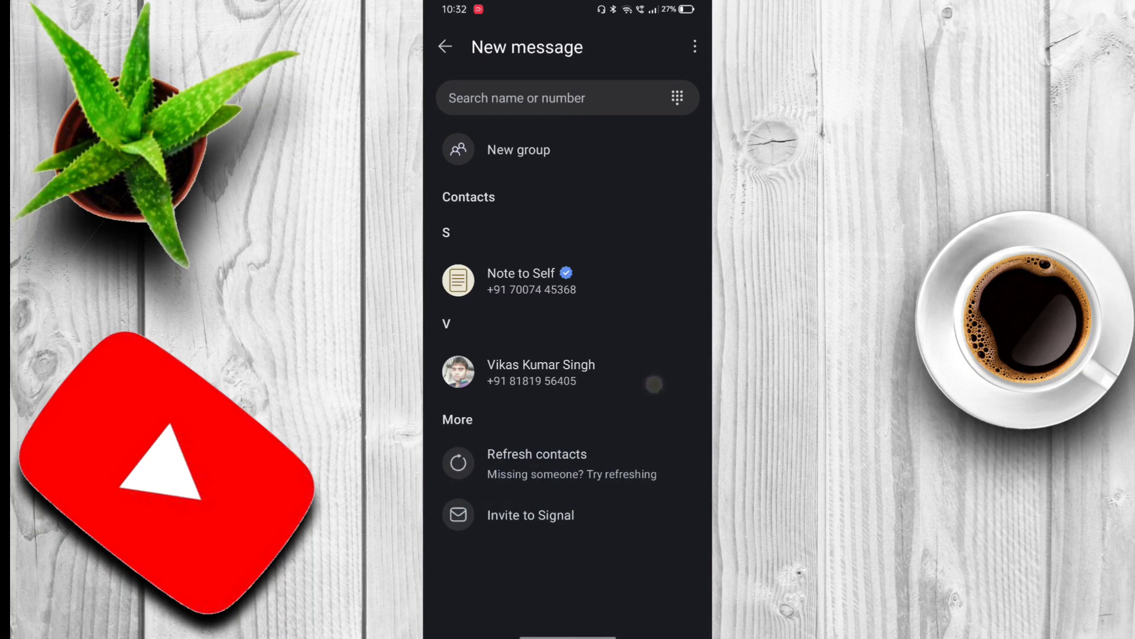
click(445, 46)
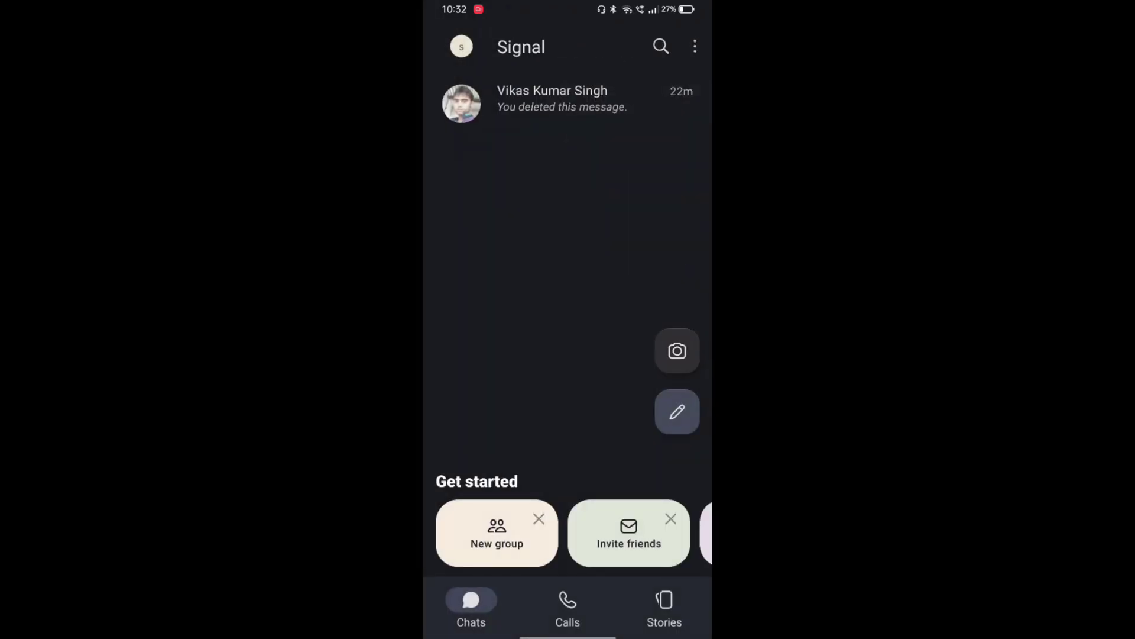
click(600, 99)
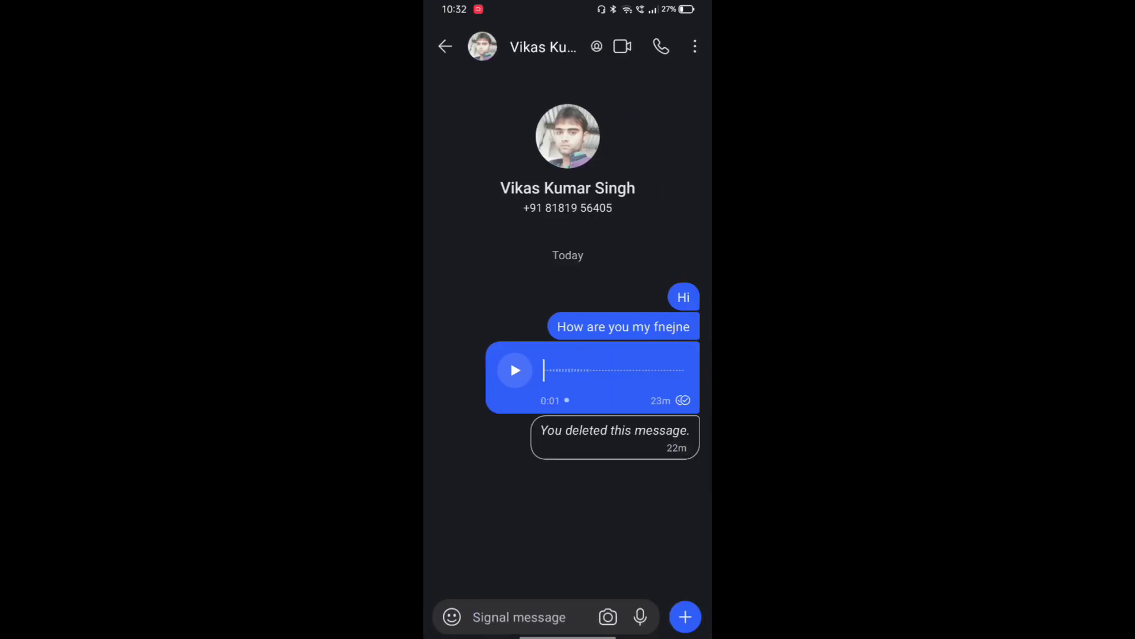
click(444, 46)
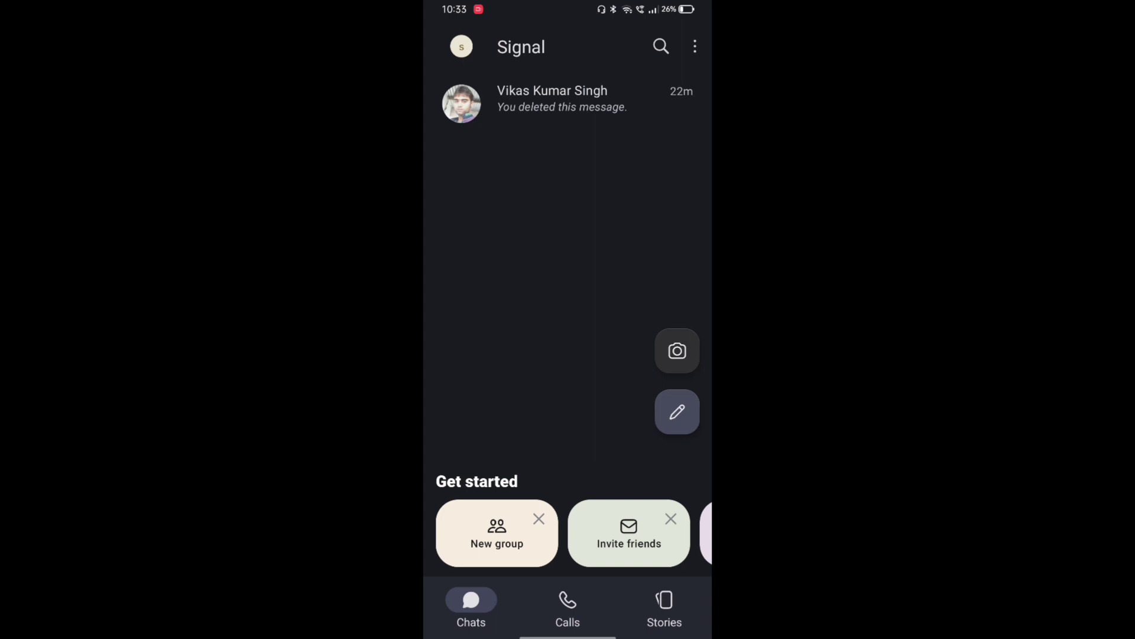
click(568, 98)
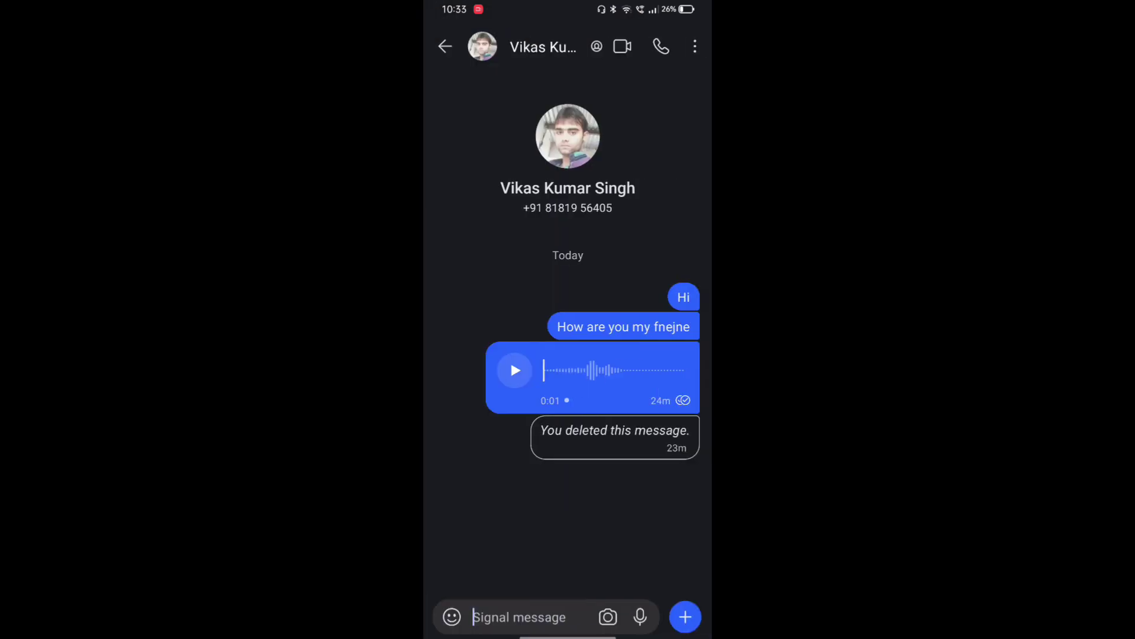
click(451, 42)
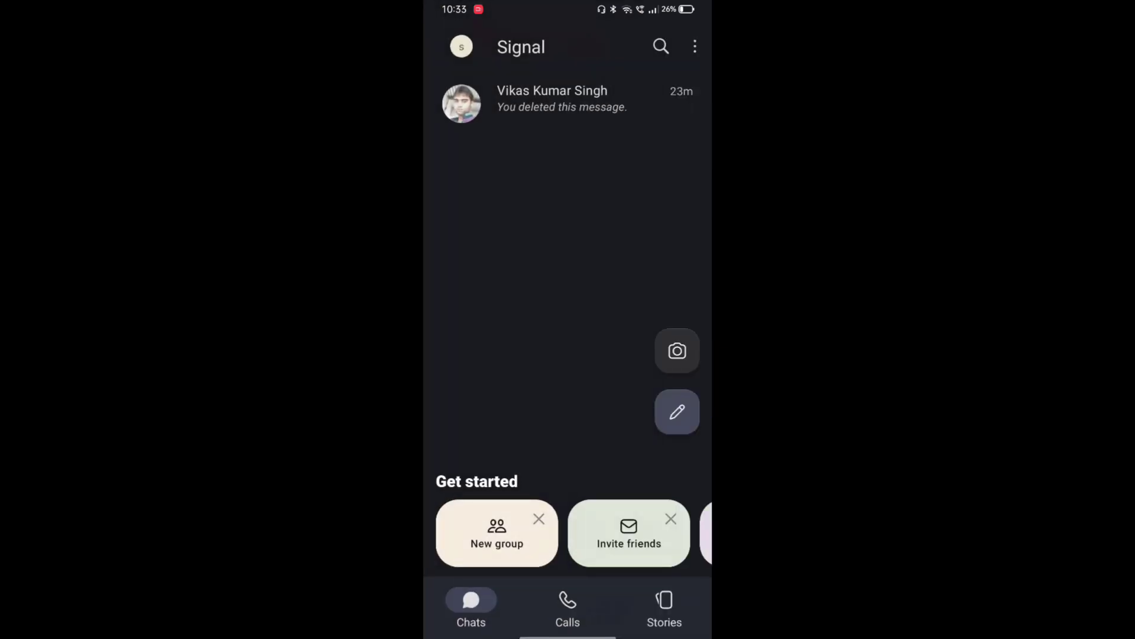
click(695, 47)
click(581, 239)
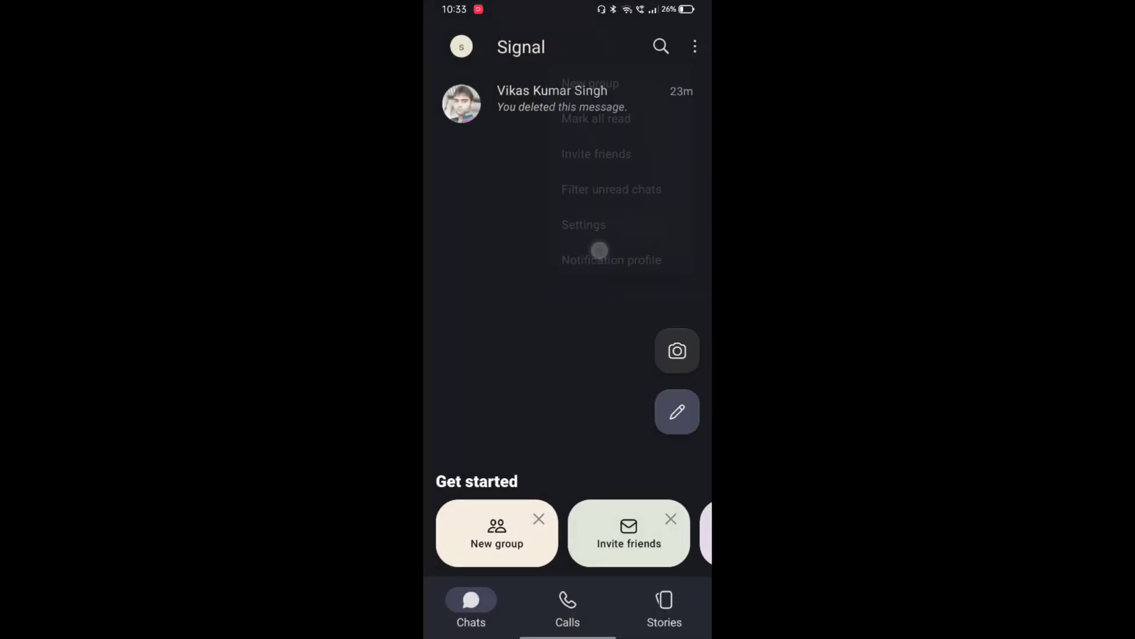
click(446, 47)
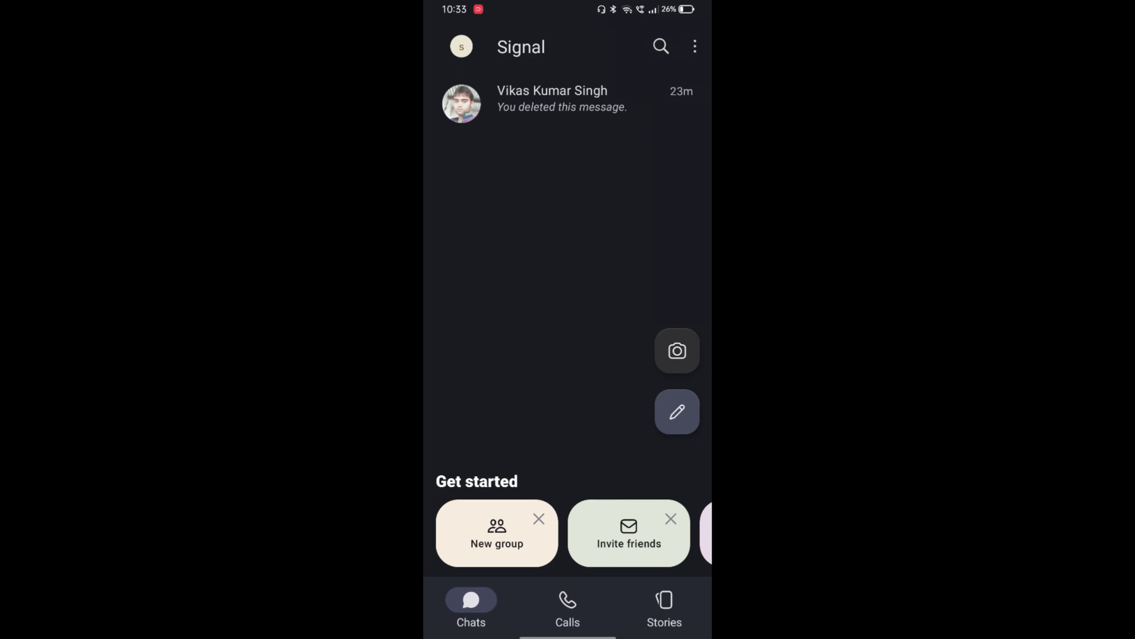
Choose Settings from the chat list's three-dot overflow menu.
click(694, 47)
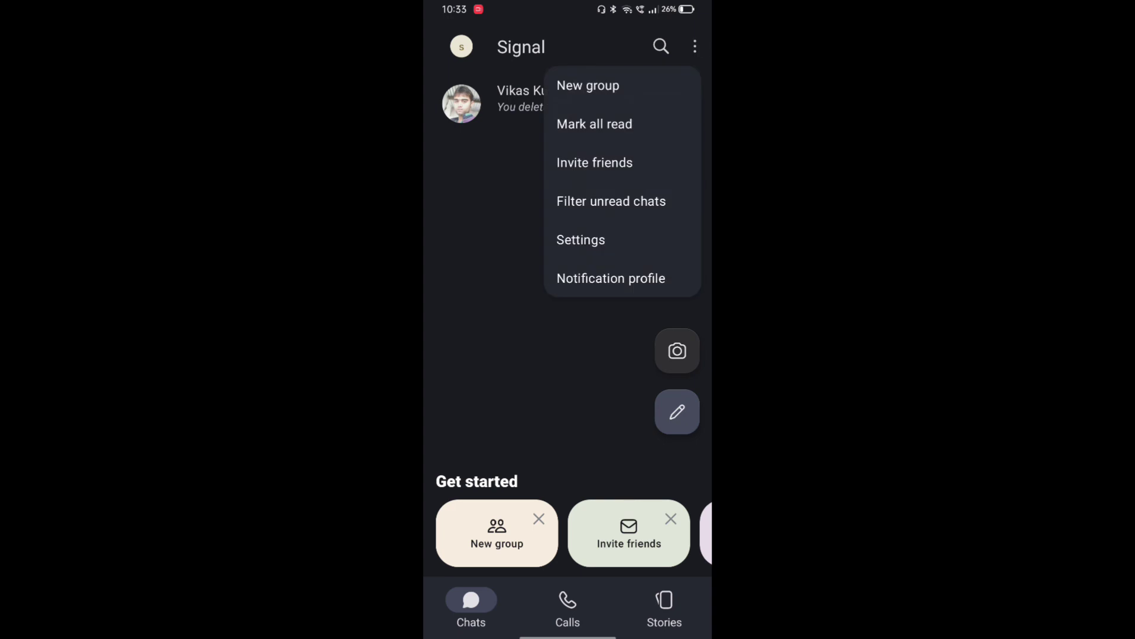
click(581, 240)
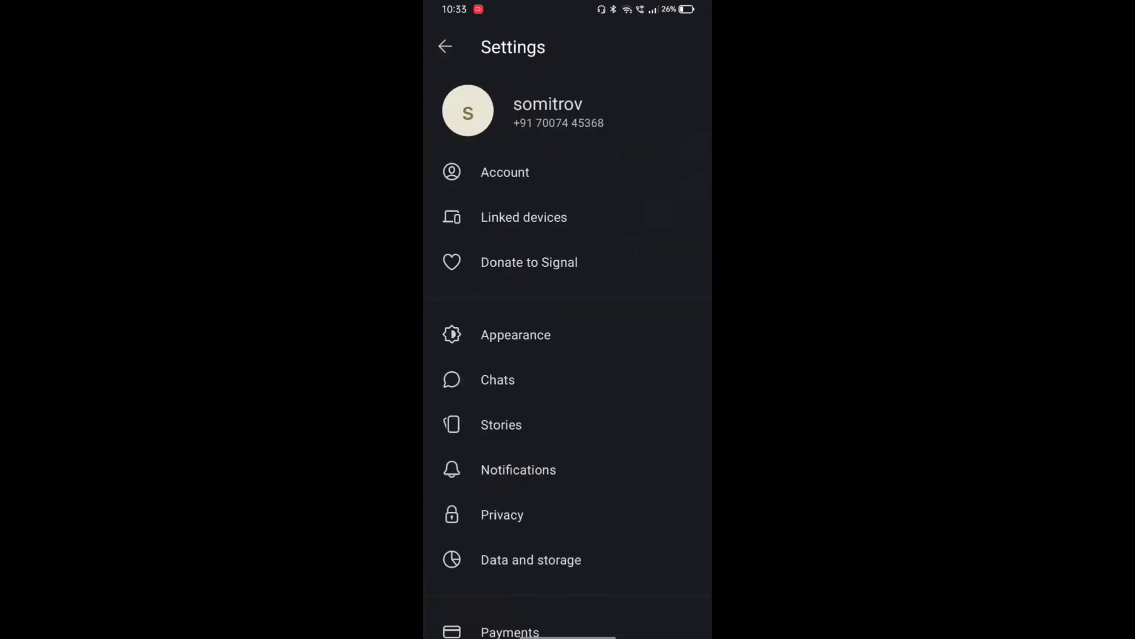